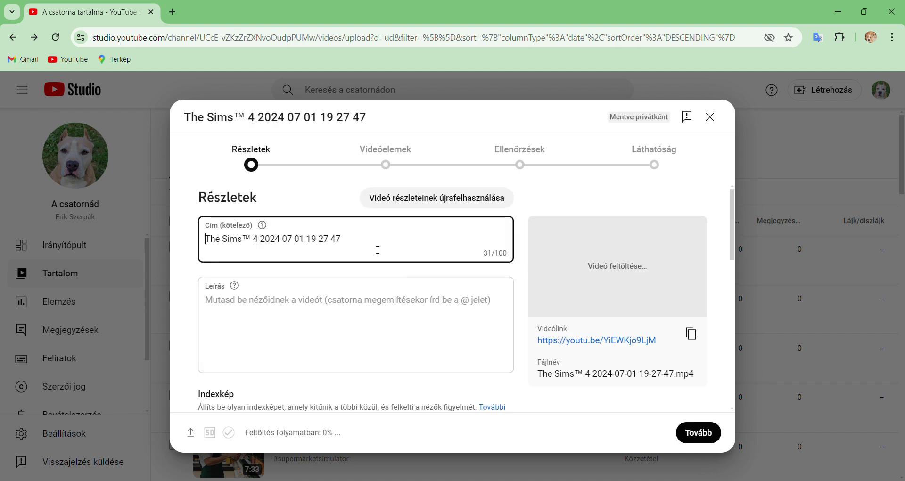
Replace the uploaded video's default title with "The Sims 4 The Good Student"
{"action": "left_click_drag", "start_coordinate": [354, 244], "coordinate": [249, 243]}
{"action": "key", "text": "BackSpace"}
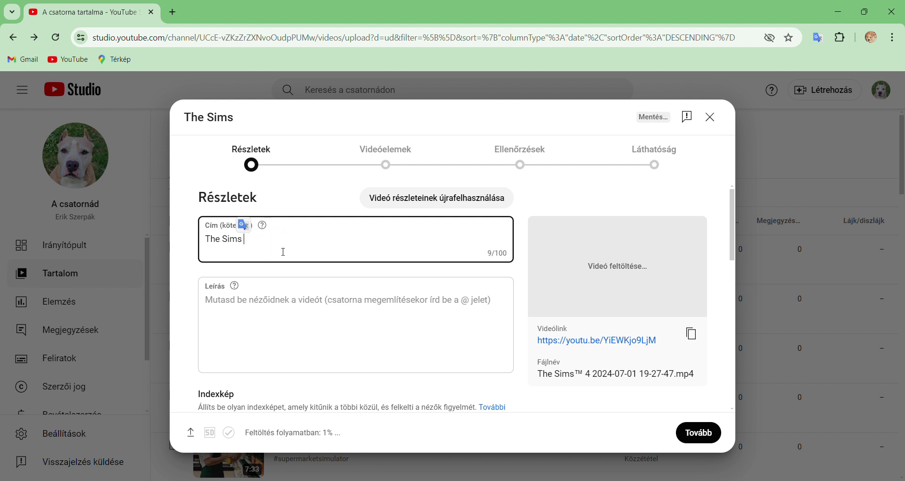
{"action": "type", "text": "4"}
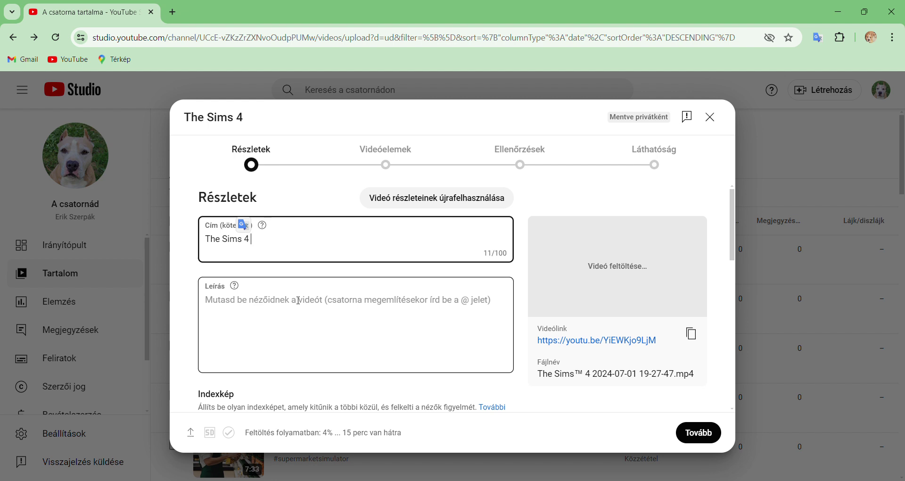
{"action": "type", "text": "T"}
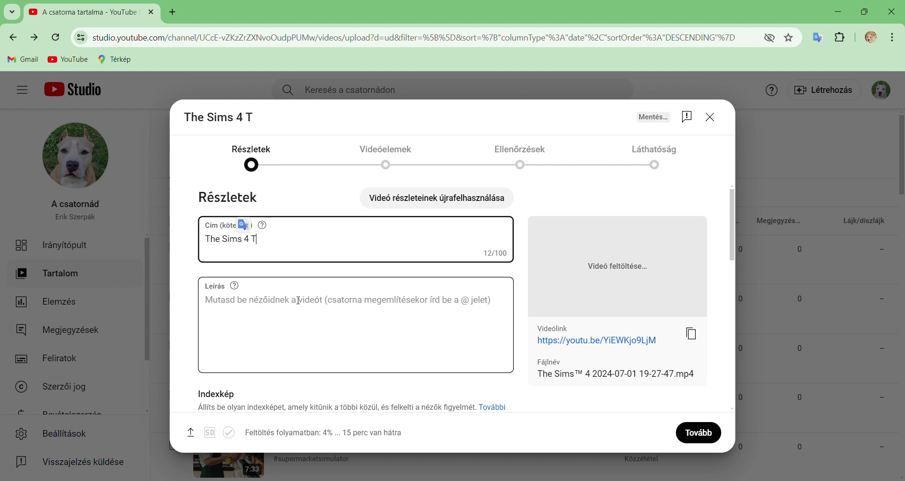
{"action": "type", "text": "he Good "}
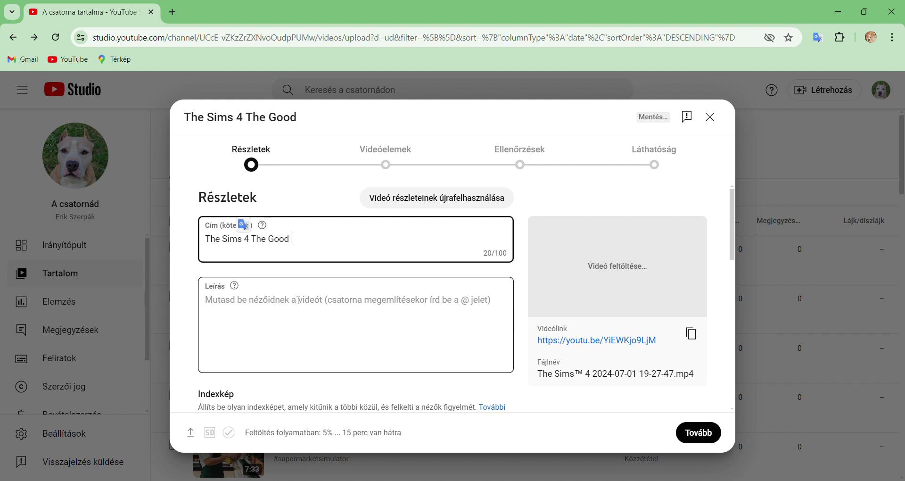
{"action": "type", "text": "Student"}
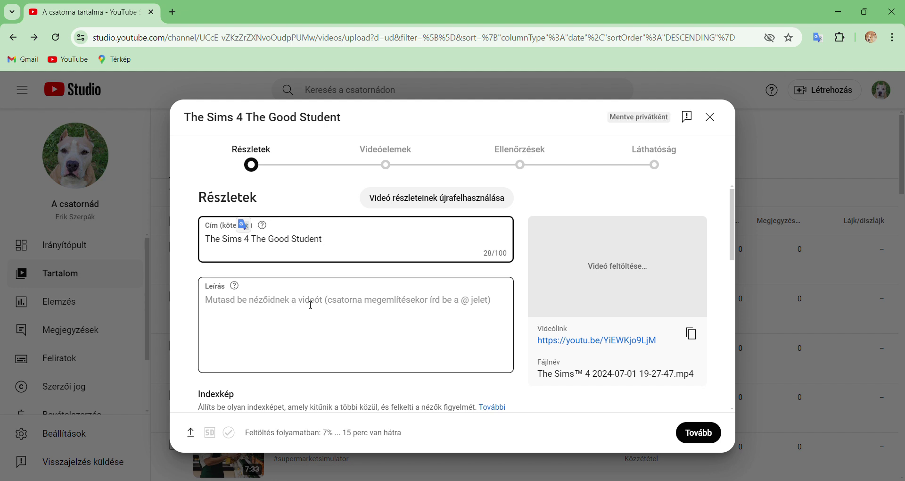
Fill the video description with the hashtags #sims4, #thesims4 and #sims
{"action": "left_click", "coordinate": [311, 305]}
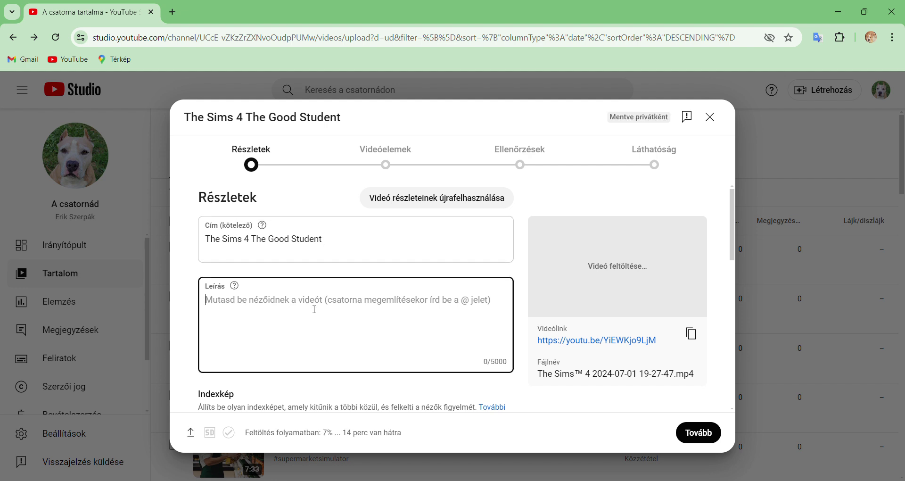
{"action": "type", "text": "#"}
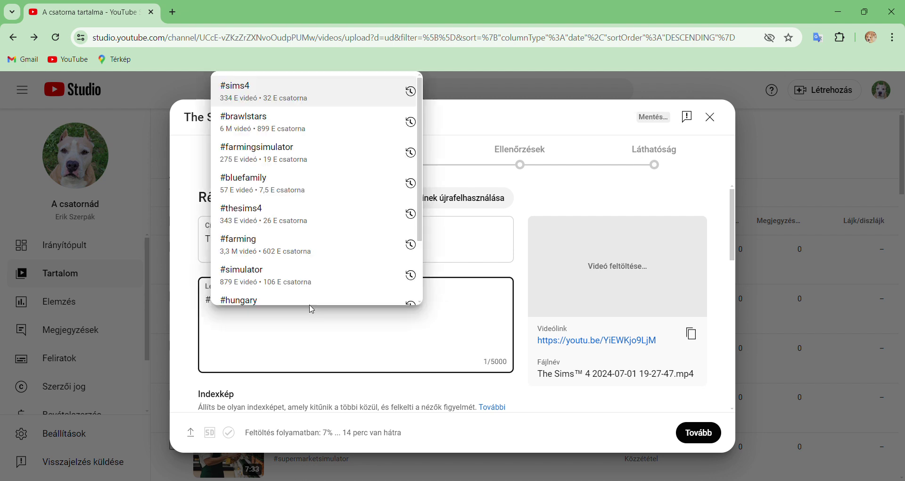
{"action": "type", "text": "sims"}
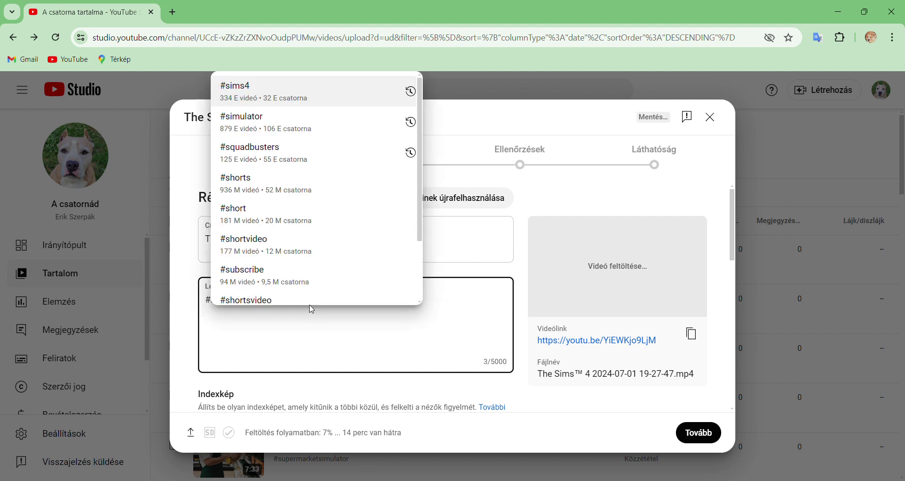
{"action": "type", "text": "4 "}
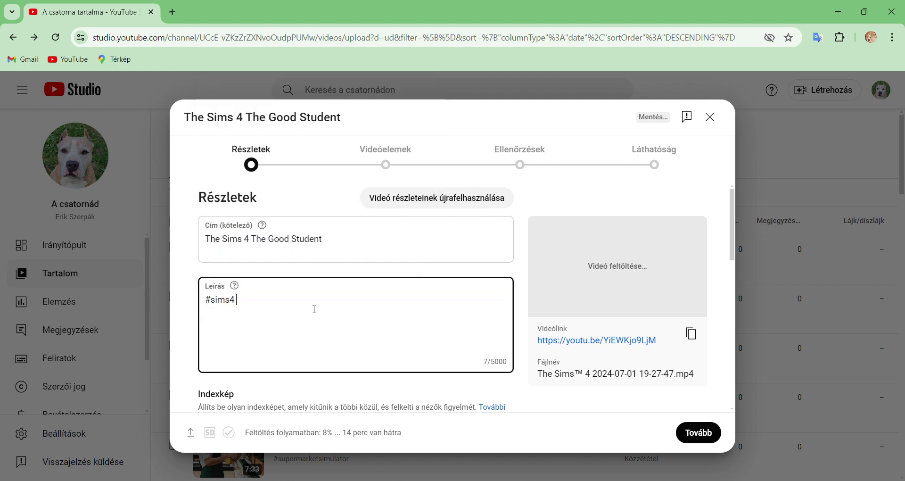
{"action": "type", "text": "#"}
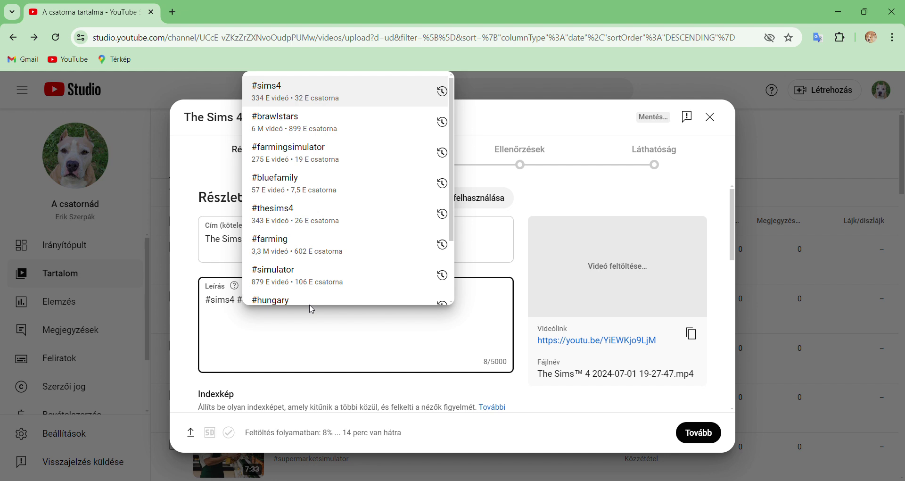
{"action": "type", "text": "the"}
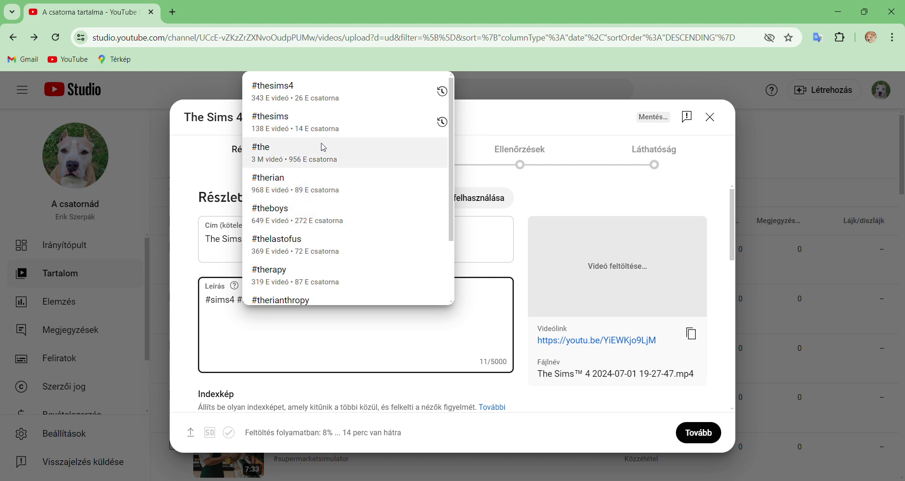
{"action": "left_click", "coordinate": [326, 97]}
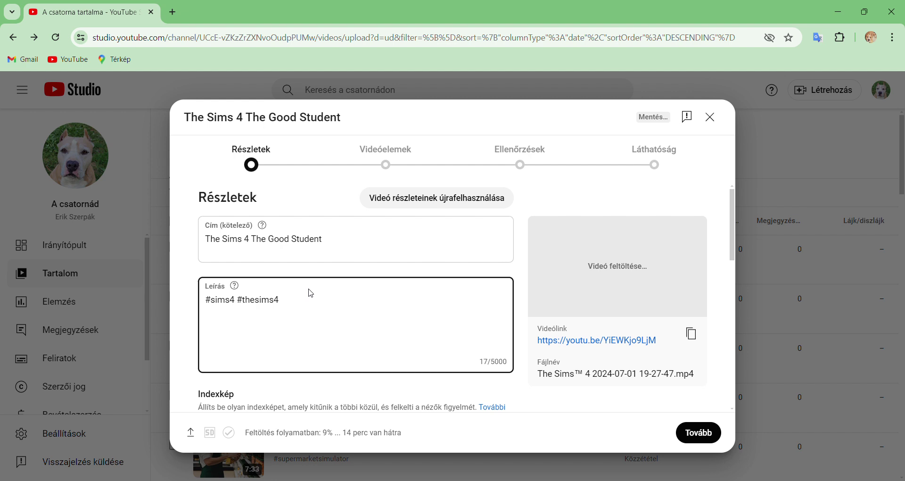
{"action": "type", "text": "#"}
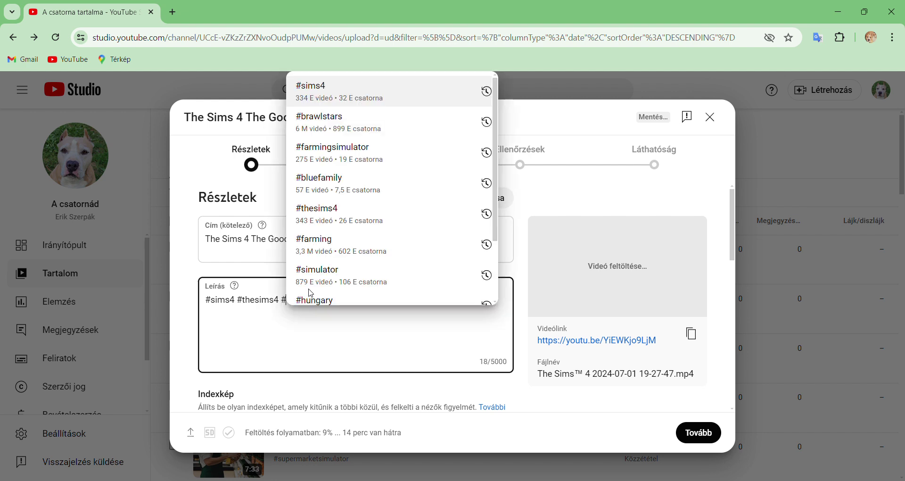
{"action": "type", "text": "sims"}
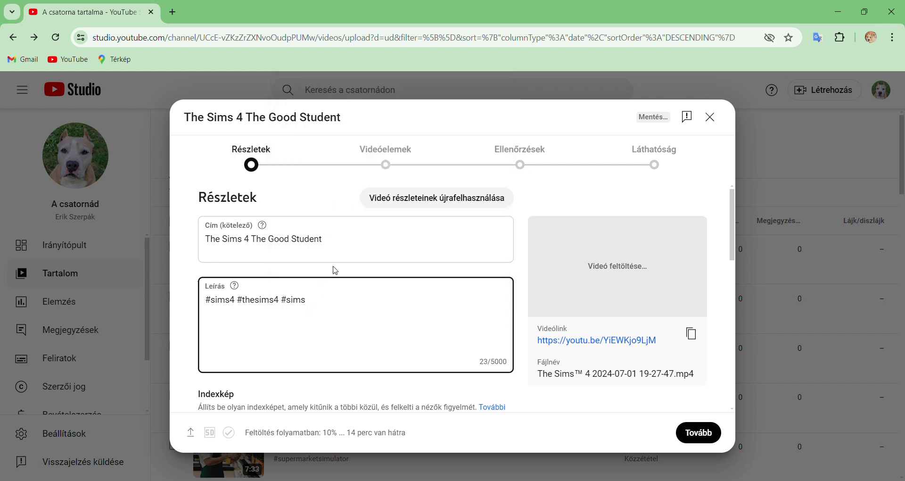
Append "/Nivea Family/" to the end of the video title
{"action": "left_click", "coordinate": [340, 250]}
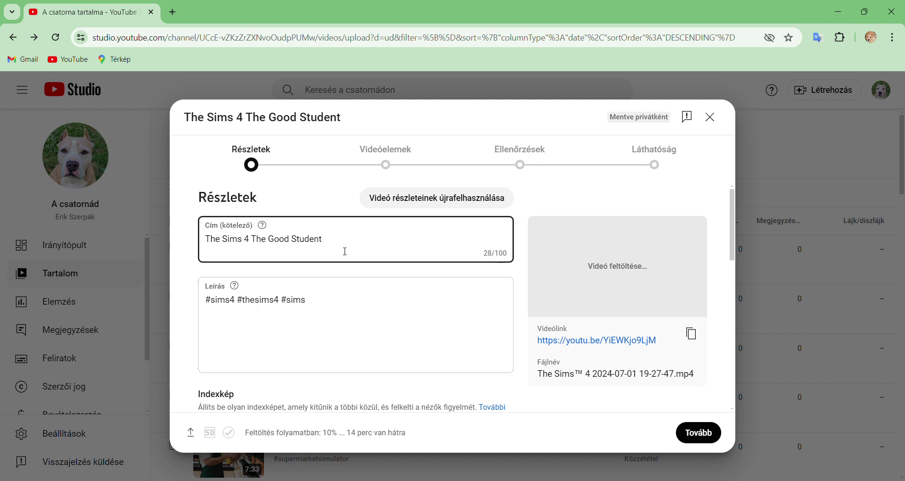
{"action": "type", "text": "/"}
{"action": "type", "text": "N"}
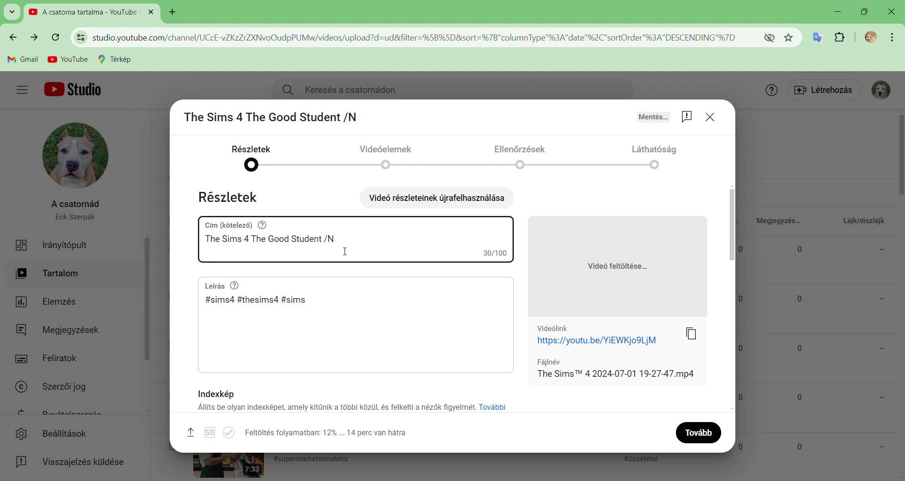
{"action": "type", "text": "ivea Family"}
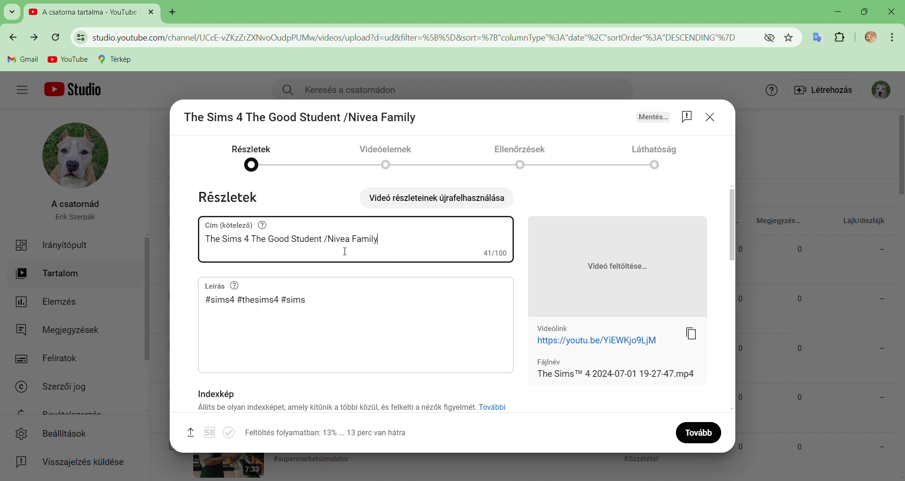
{"action": "type", "text": "/"}
Add the hashtags #niveafamily and #nivea to the end of the description
{"action": "left_click", "coordinate": [364, 302]}
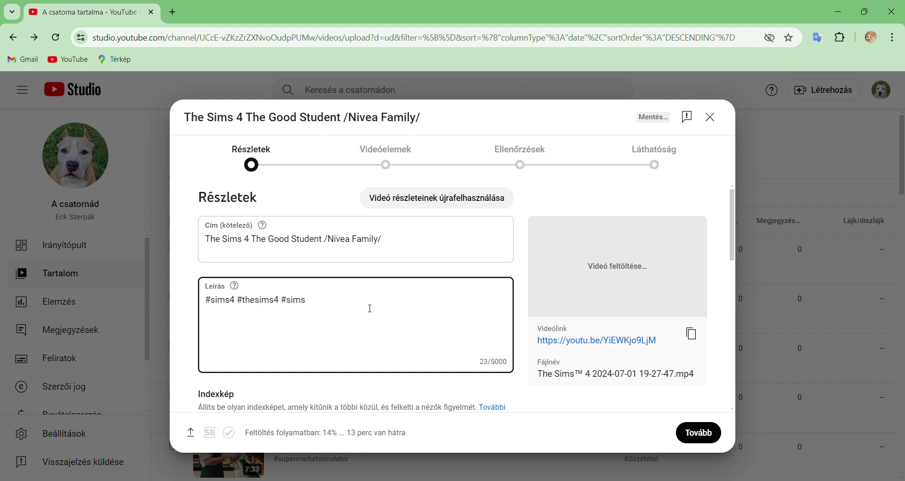
{"action": "type", "text": "#"}
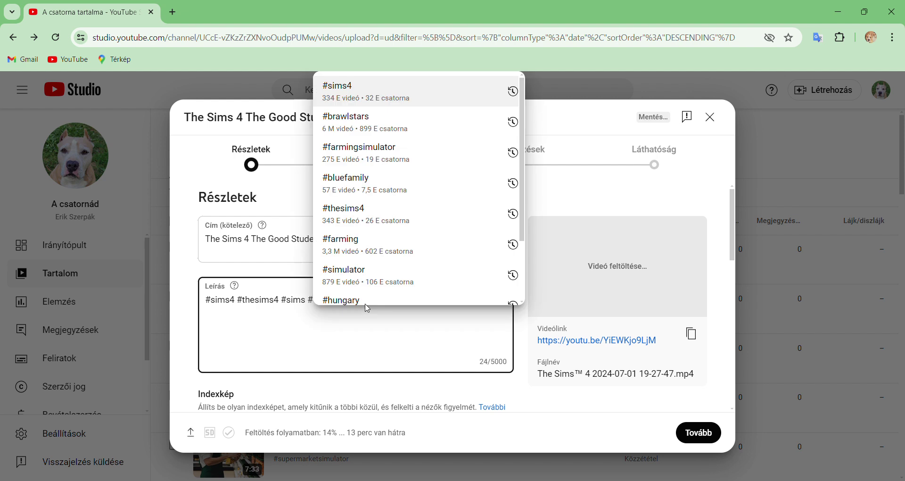
{"action": "type", "text": "nivea"}
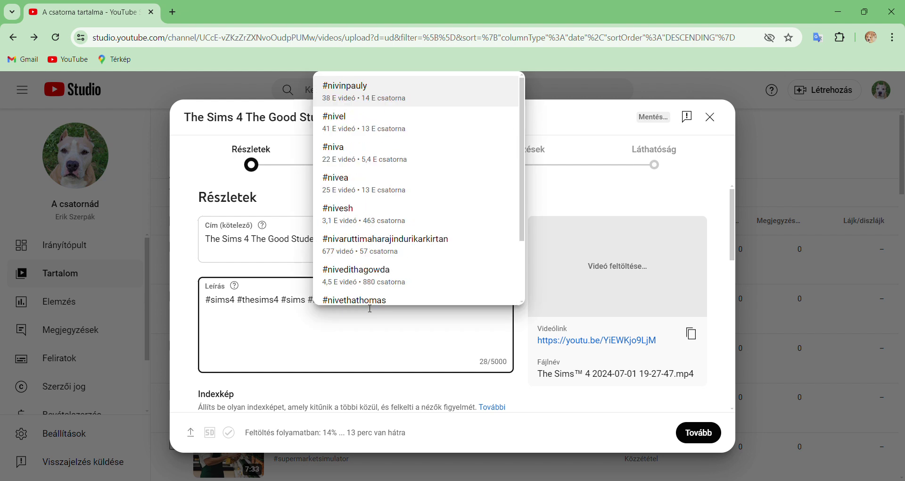
{"action": "type", "text": "fa"}
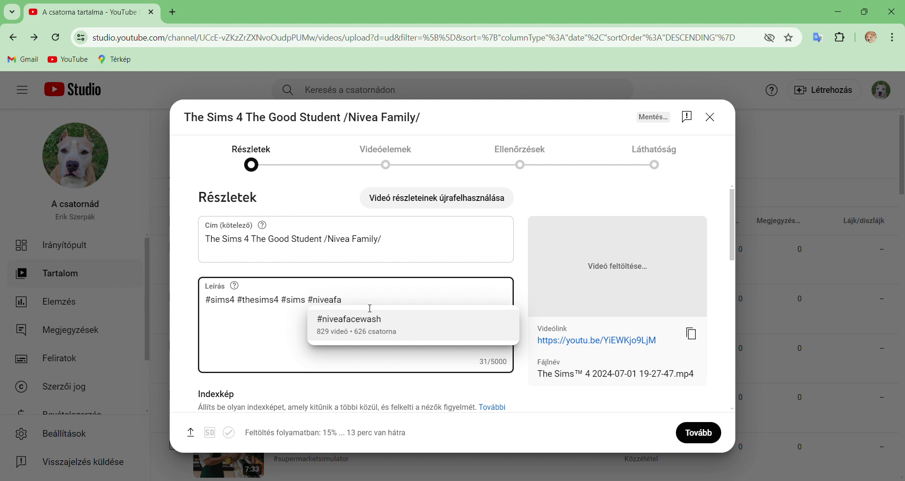
{"action": "type", "text": "mil"}
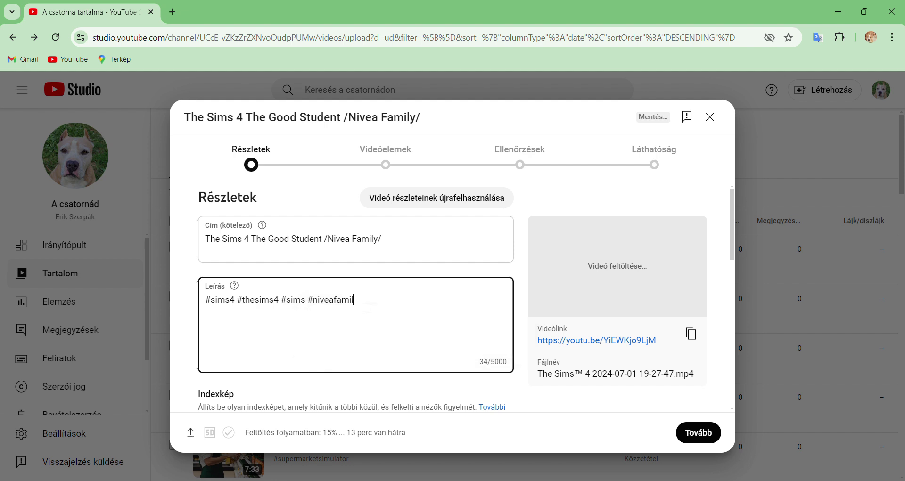
{"action": "type", "text": "y #"}
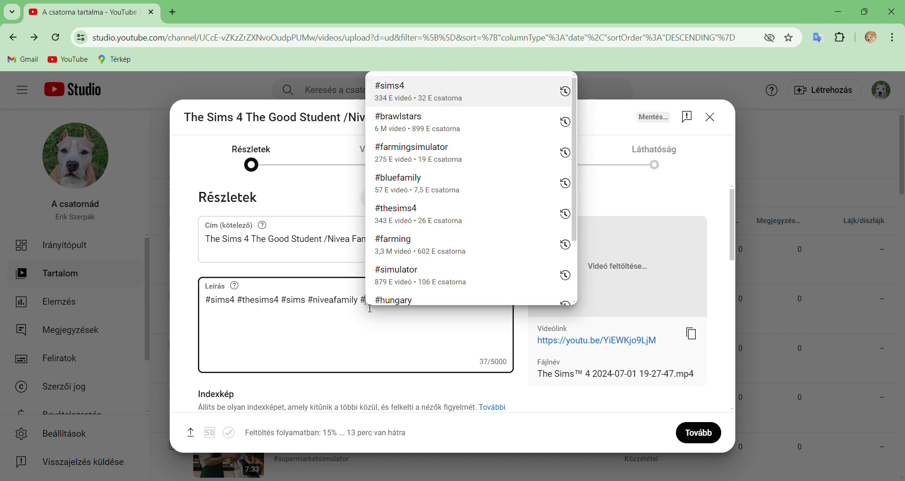
{"action": "type", "text": "n"}
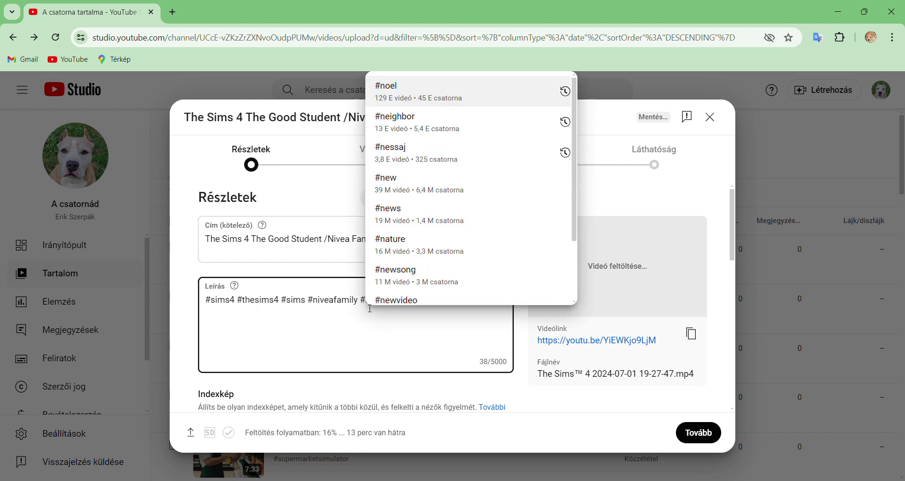
{"action": "type", "text": "ivea"}
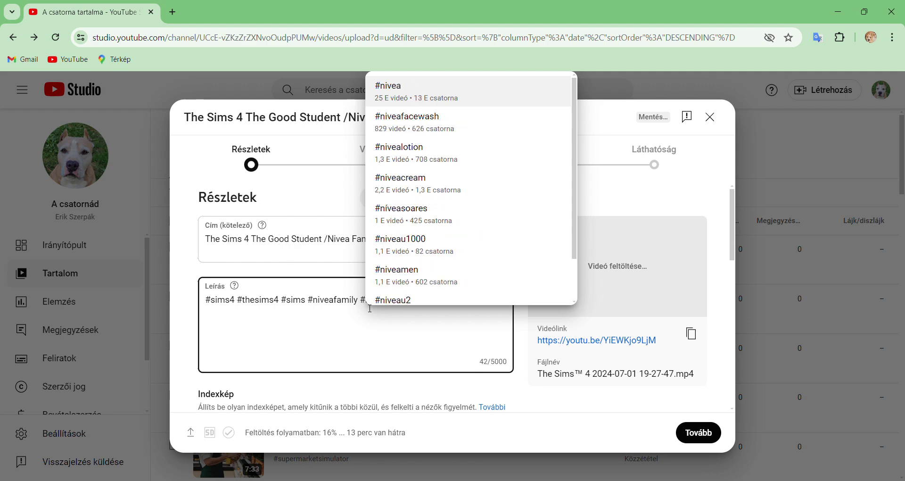
Assign the video to the "Nivea Family" playlist
{"action": "scroll", "coordinate": [359, 321], "scroll_direction": "down", "scroll_amount": 4}
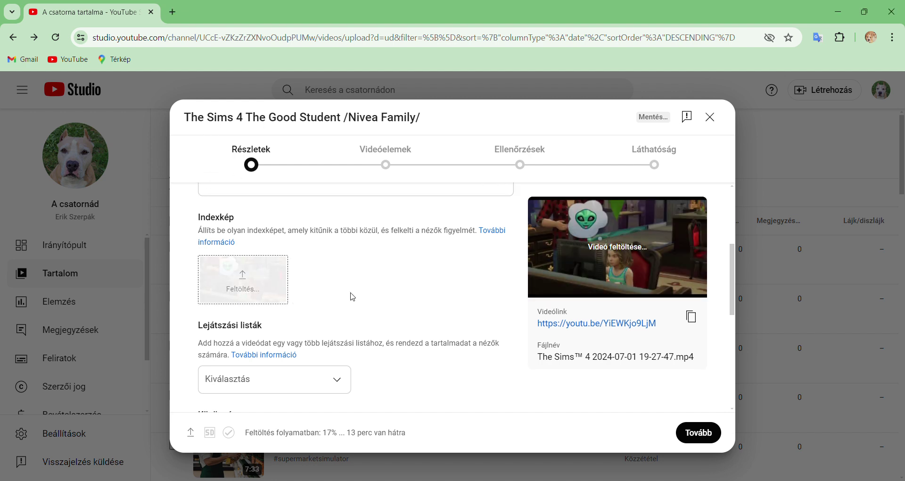
{"action": "scroll", "coordinate": [360, 295], "scroll_direction": "down", "scroll_amount": 1}
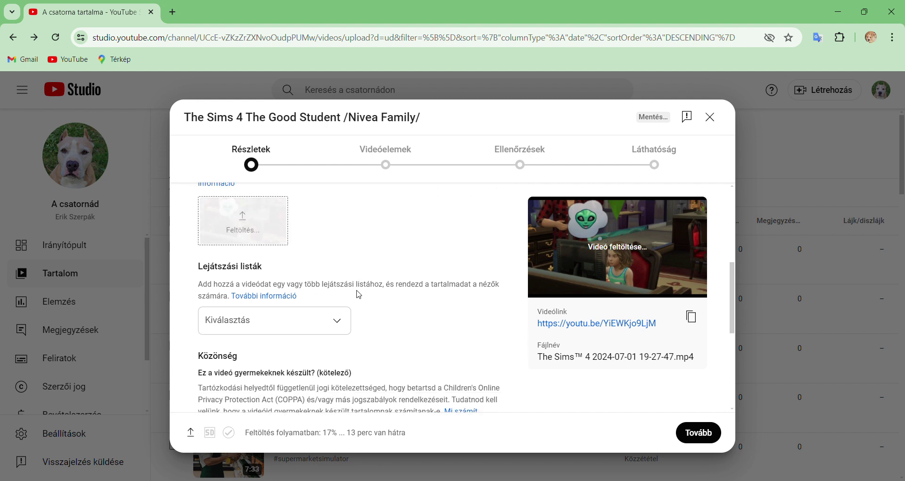
{"action": "left_click", "coordinate": [333, 319]}
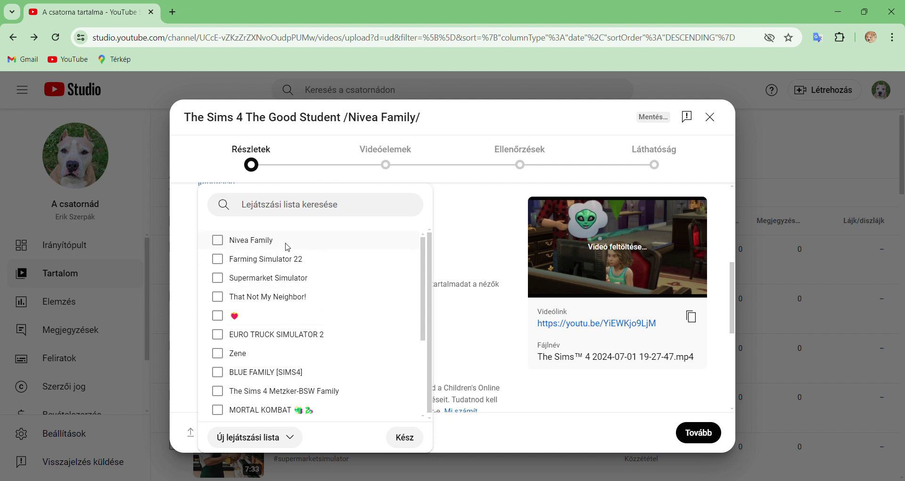
{"action": "left_click", "coordinate": [234, 239]}
{"action": "left_click", "coordinate": [401, 437]}
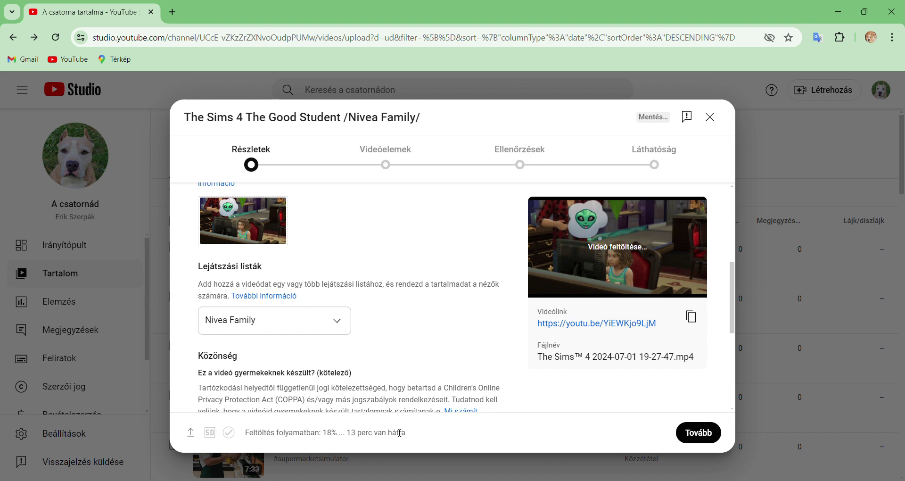
Mark the video as not made for kids ("Nem, nem gyermekeknek készült tartalom") and review the completed details
{"action": "scroll", "coordinate": [371, 356], "scroll_direction": "down", "scroll_amount": 4}
{"action": "left_click", "coordinate": [360, 351]}
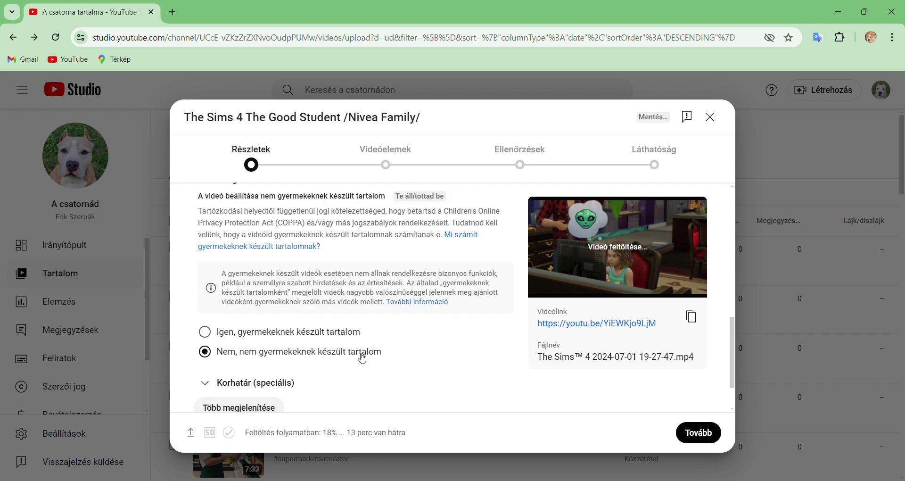
{"action": "scroll", "coordinate": [362, 357], "scroll_direction": "down", "scroll_amount": 1}
{"action": "scroll", "coordinate": [362, 358], "scroll_direction": "up", "scroll_amount": 10}
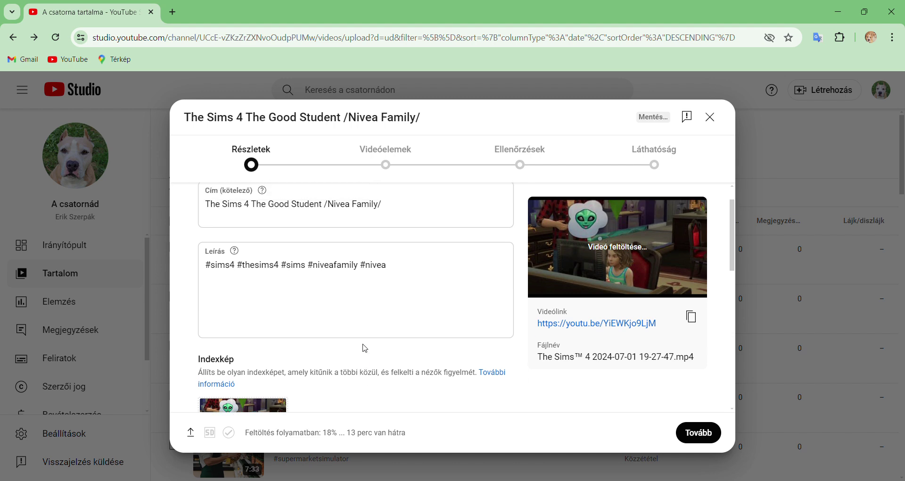
Advance the upload through the video elements and checks stages to the visibility (Láthatóság) settings
{"action": "left_click", "coordinate": [389, 169]}
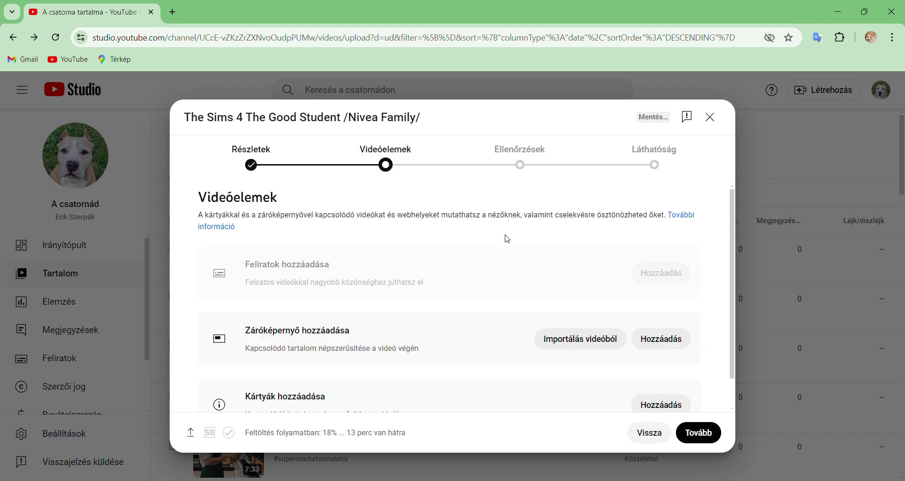
{"action": "scroll", "coordinate": [535, 278], "scroll_direction": "down", "scroll_amount": 1}
{"action": "left_click", "coordinate": [501, 174]}
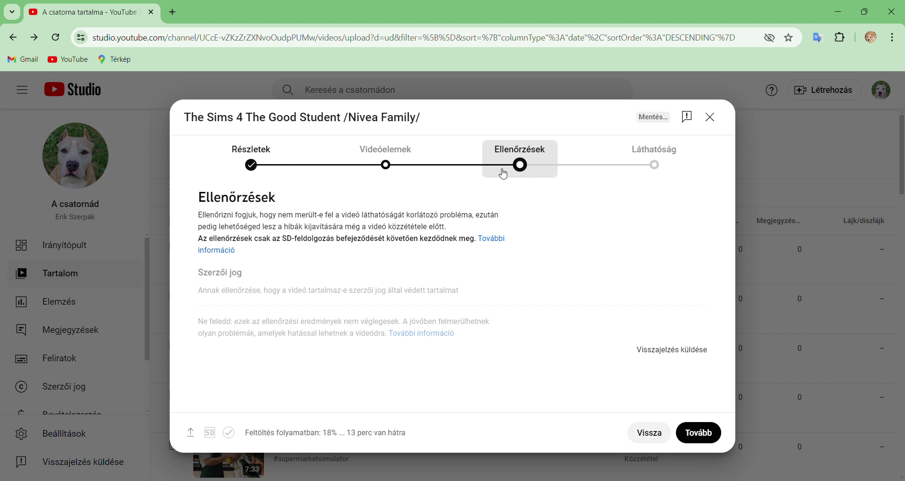
{"action": "left_click", "coordinate": [640, 164]}
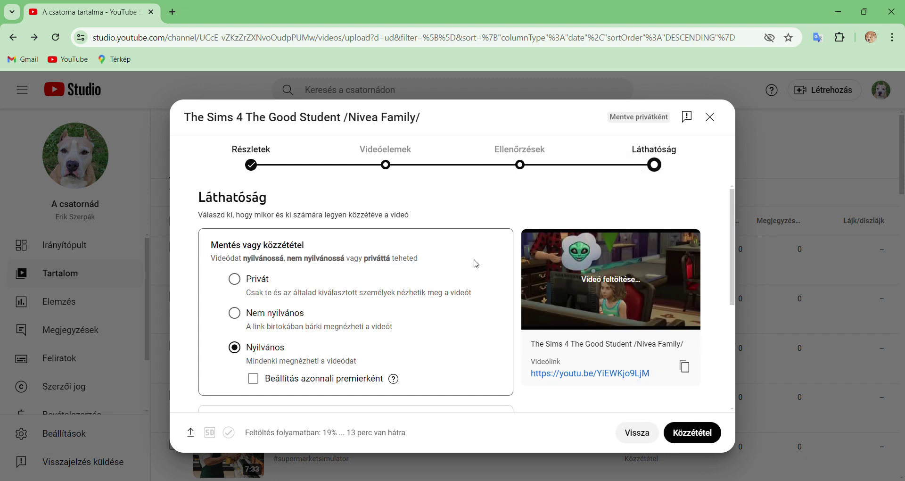
{"action": "scroll", "coordinate": [421, 311], "scroll_direction": "down", "scroll_amount": 1}
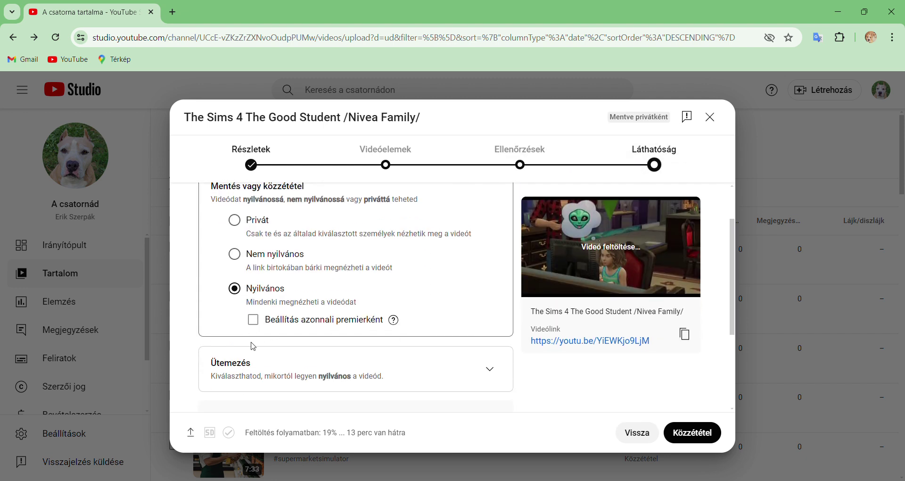
Schedule the video to go public (Ütemezés) and set the publication date to 4 July 2024 (2024. júl. 4.)
{"action": "left_click", "coordinate": [489, 369]}
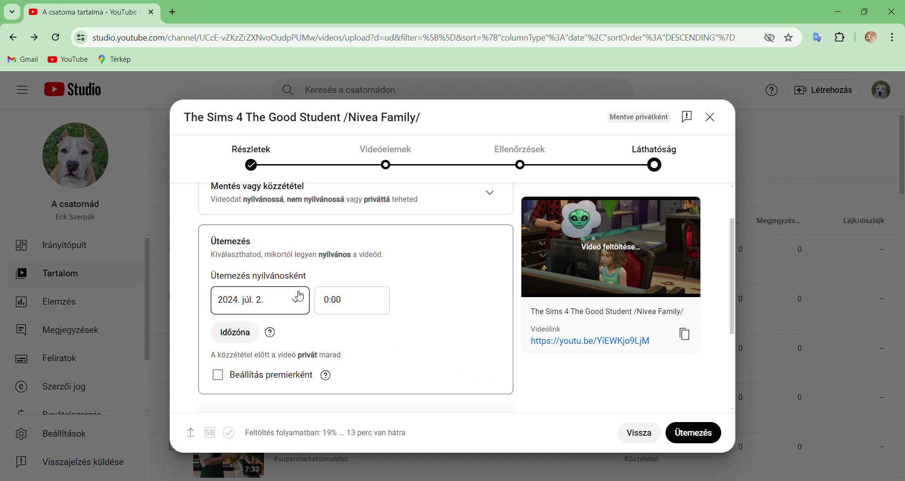
{"action": "left_click", "coordinate": [298, 307]}
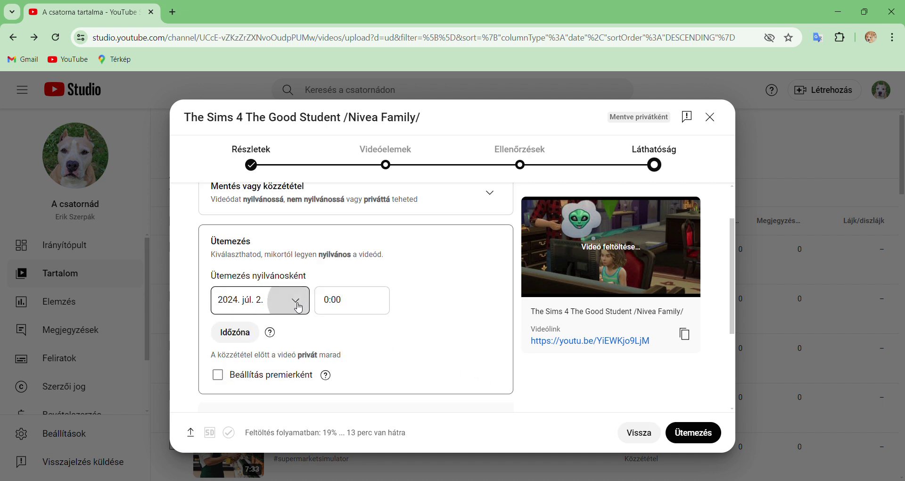
{"action": "left_click", "coordinate": [295, 156]}
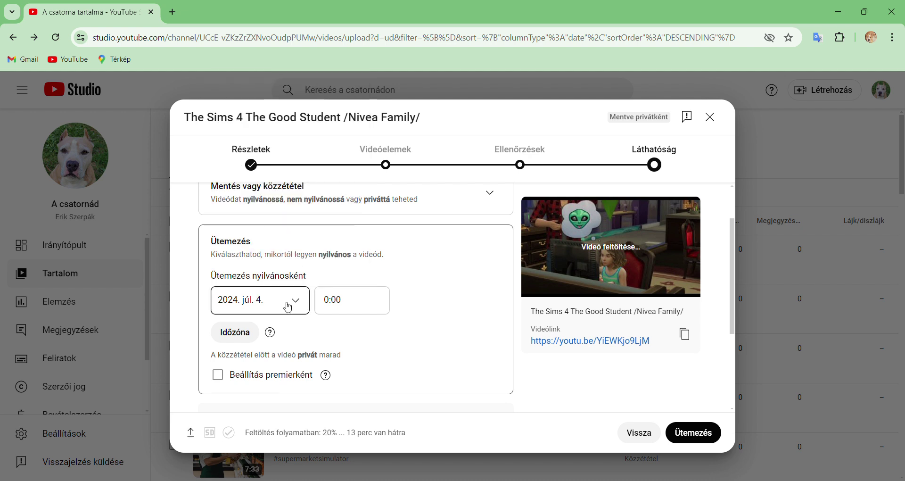
Set the scheduled publication time to 9:30
{"action": "left_click", "coordinate": [350, 306]}
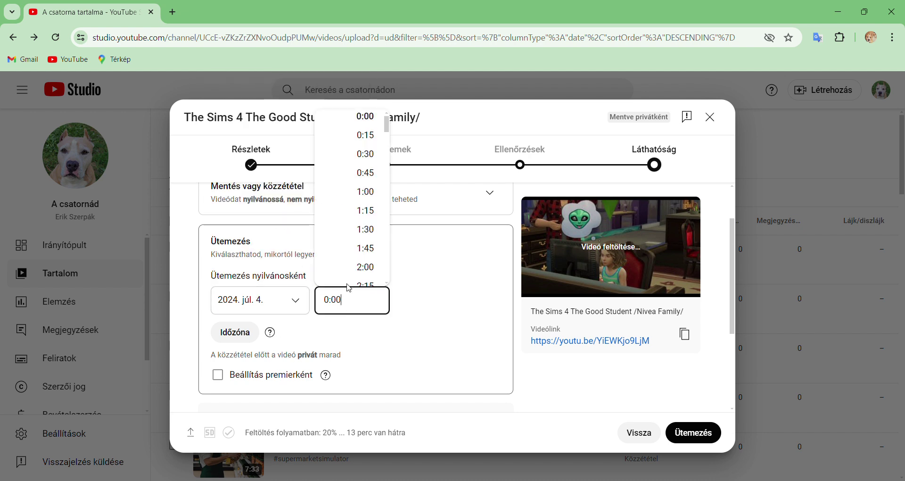
{"action": "scroll", "coordinate": [356, 259], "scroll_direction": "down", "scroll_amount": 8}
{"action": "scroll", "coordinate": [358, 259], "scroll_direction": "down", "scroll_amount": 8}
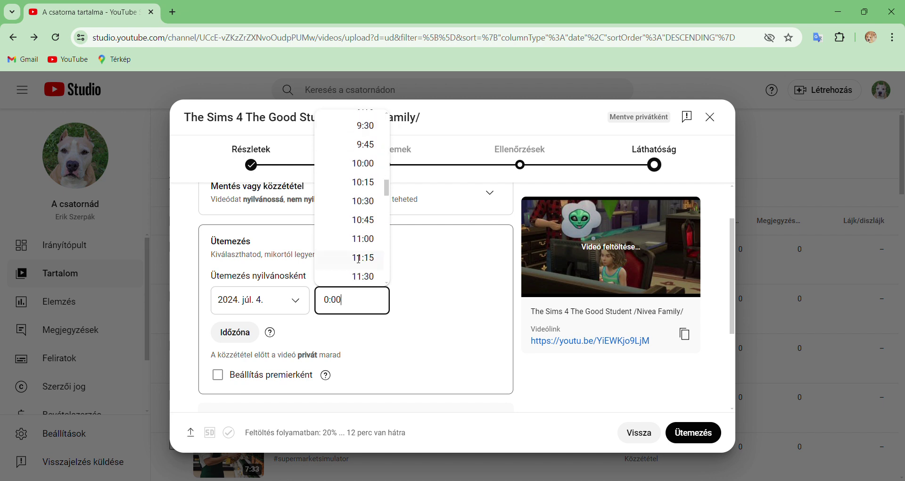
{"action": "scroll", "coordinate": [358, 259], "scroll_direction": "down", "scroll_amount": 3}
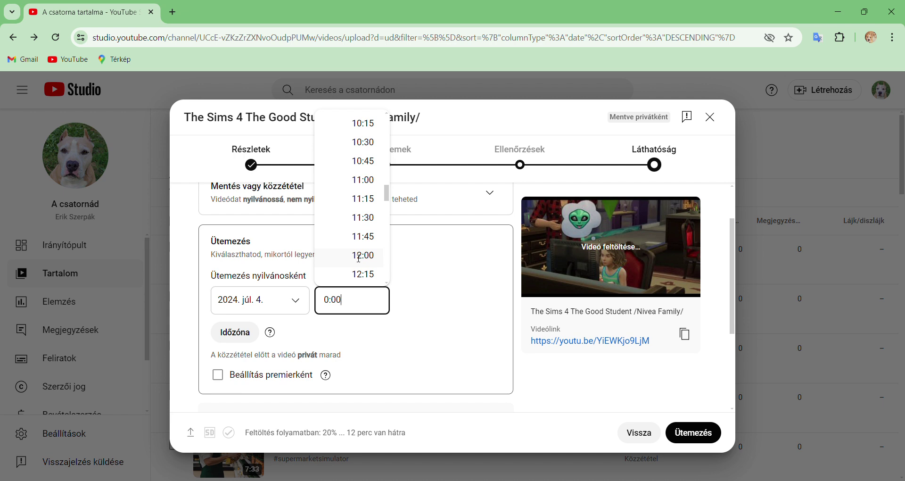
{"action": "scroll", "coordinate": [359, 256], "scroll_direction": "down", "scroll_amount": 3}
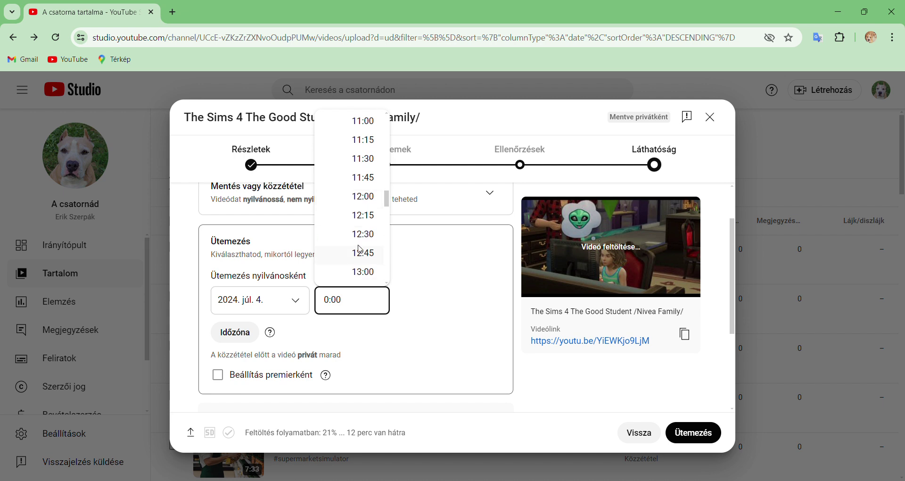
{"action": "scroll", "coordinate": [361, 249], "scroll_direction": "up", "scroll_amount": 5}
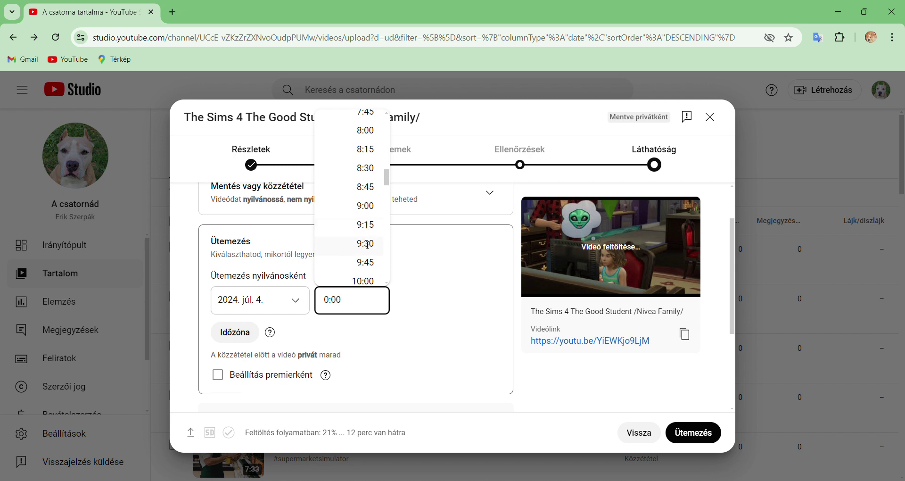
{"action": "left_click", "coordinate": [367, 244]}
Set the scheduled video as a premiere (Beállítás premierként) and review the remaining visibility settings
{"action": "left_click", "coordinate": [248, 379]}
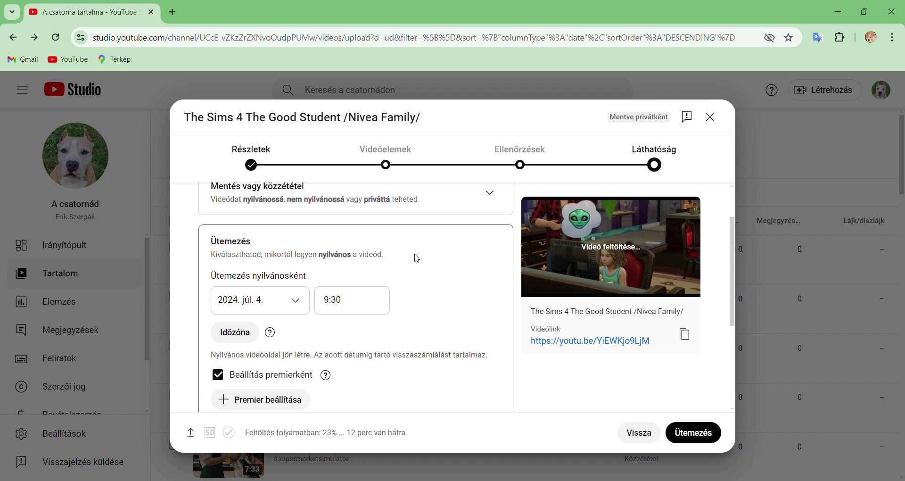
{"action": "scroll", "coordinate": [411, 315], "scroll_direction": "down", "scroll_amount": 1}
{"action": "scroll", "coordinate": [411, 315], "scroll_direction": "down", "scroll_amount": 3}
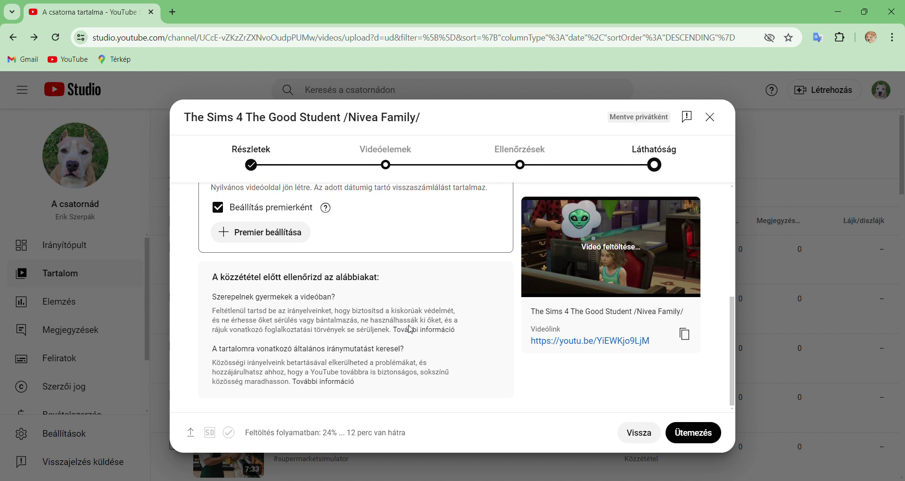
{"action": "scroll", "coordinate": [410, 329], "scroll_direction": "up", "scroll_amount": 1}
{"action": "scroll", "coordinate": [410, 328], "scroll_direction": "up", "scroll_amount": 3}
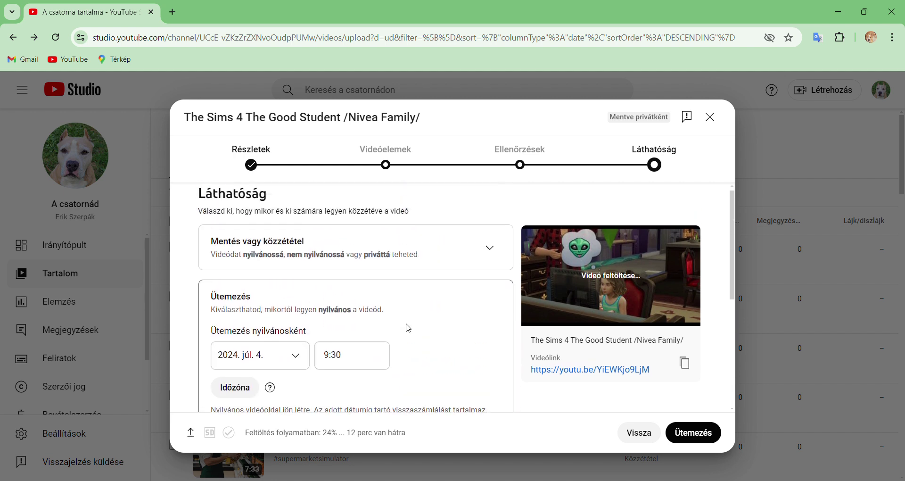